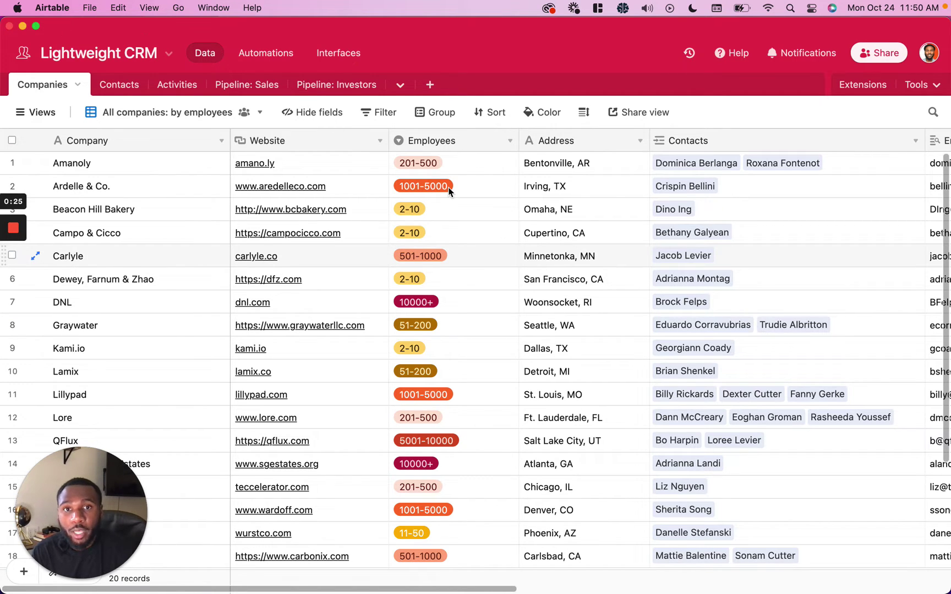
Hide the Website and Employees fields in the field list, then turn both back on.
{"action": "left_click", "coordinate": [325, 115]}
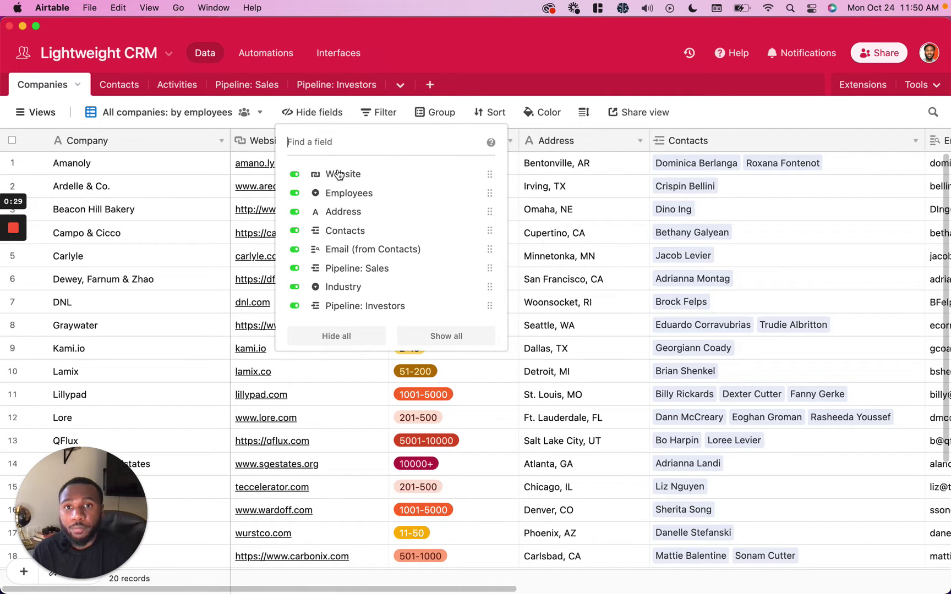
{"action": "left_click", "coordinate": [295, 174]}
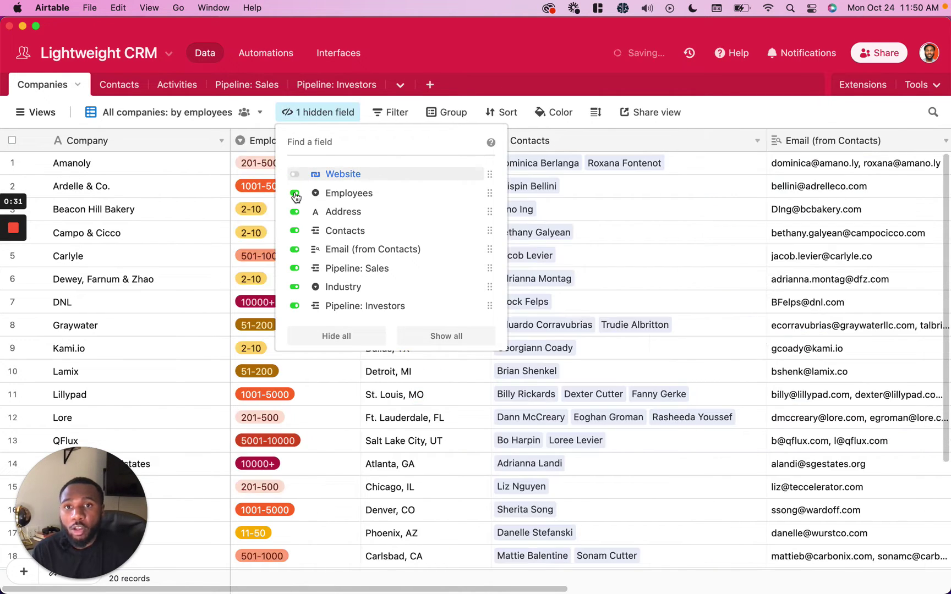
{"action": "left_click", "coordinate": [295, 195]}
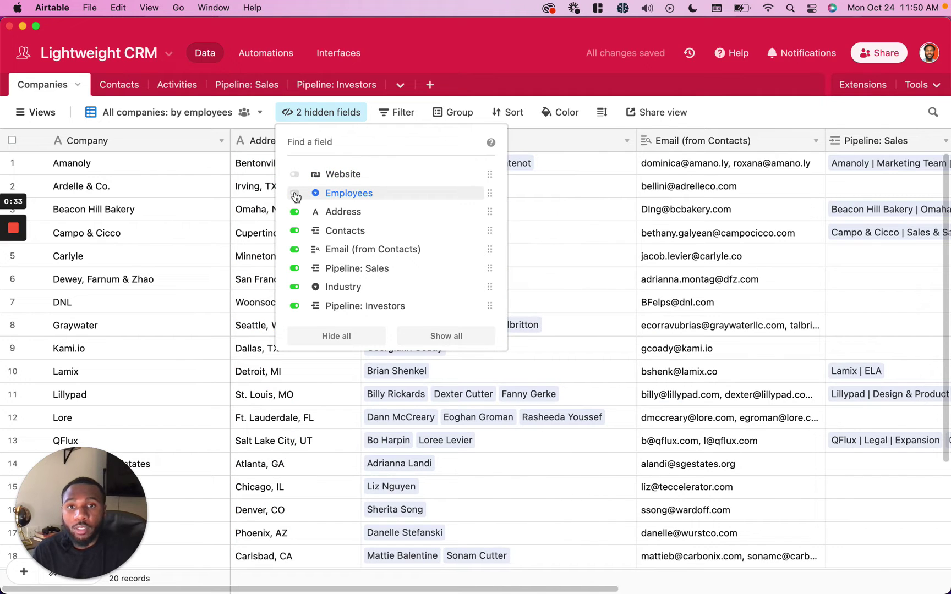
{"action": "left_click", "coordinate": [297, 195]}
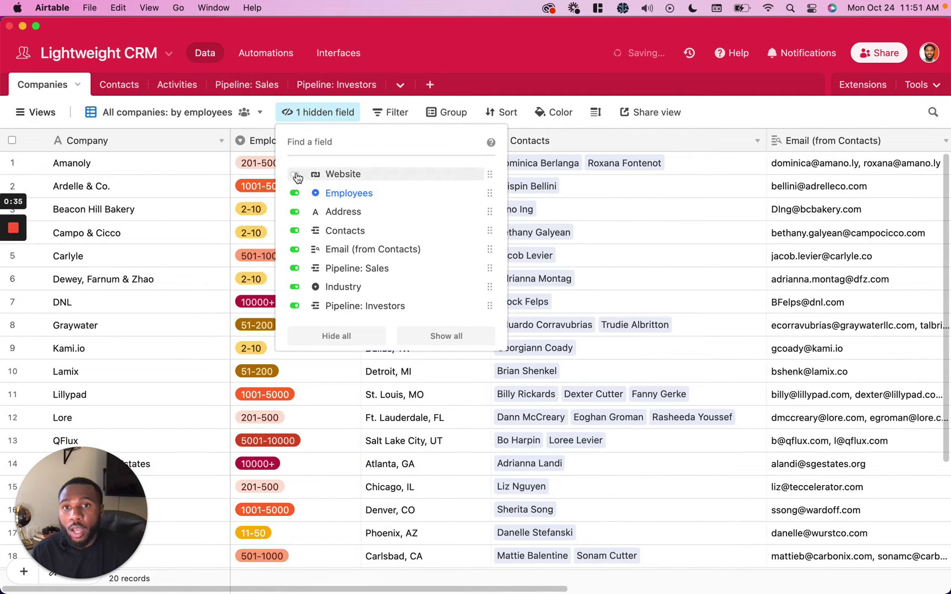
{"action": "left_click", "coordinate": [295, 174]}
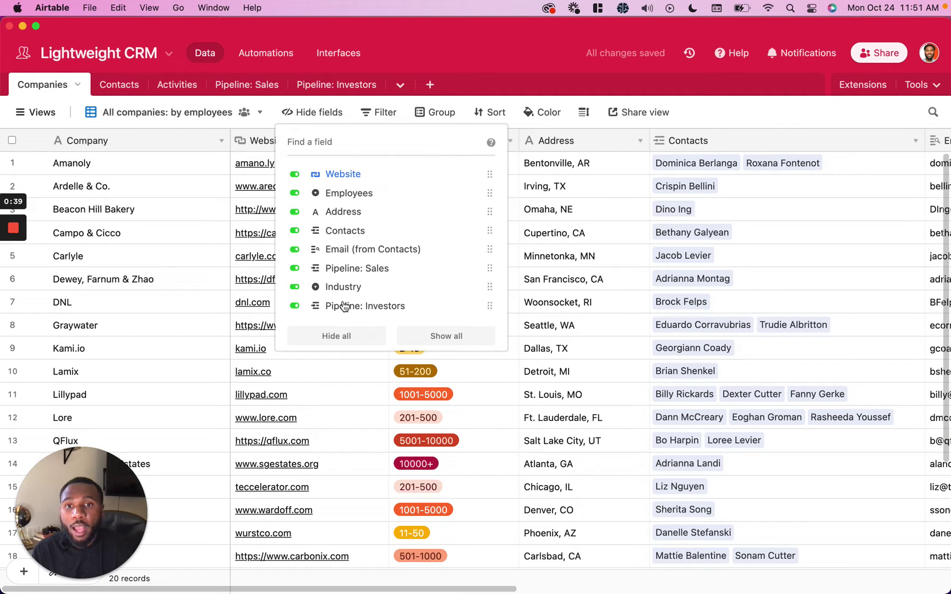
{"action": "left_click", "coordinate": [369, 336]}
{"action": "left_click", "coordinate": [296, 194]}
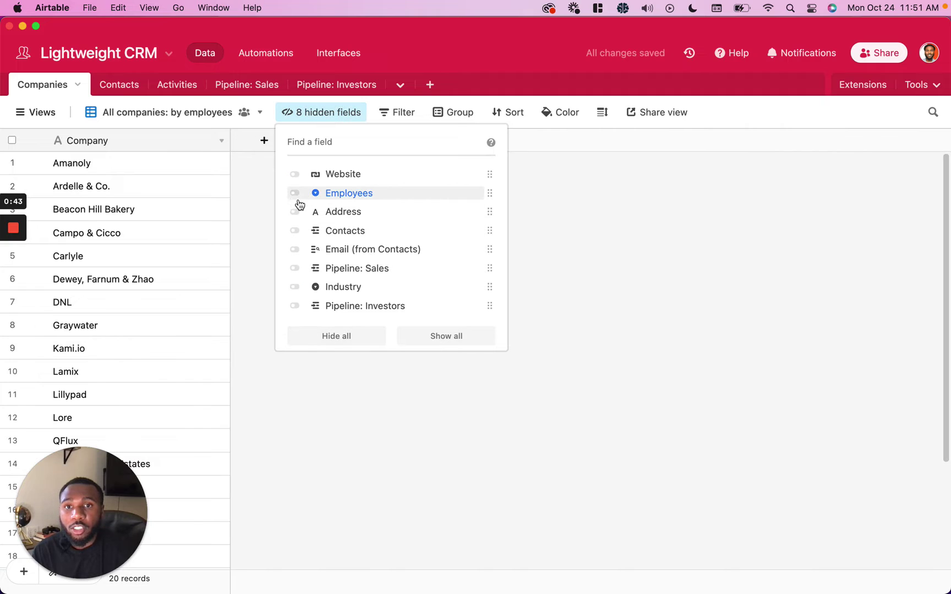
{"action": "left_click", "coordinate": [295, 212]}
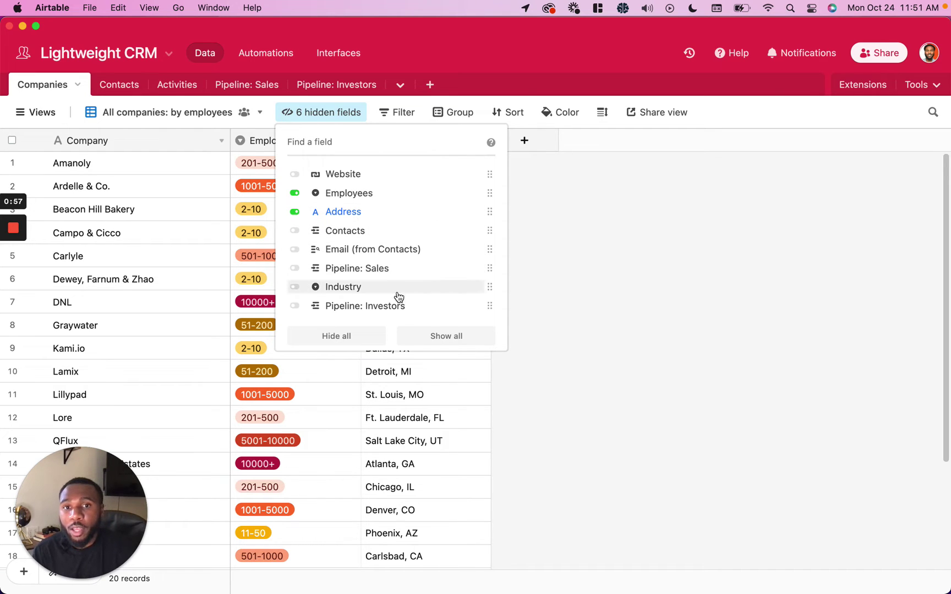
{"action": "left_click", "coordinate": [445, 336]}
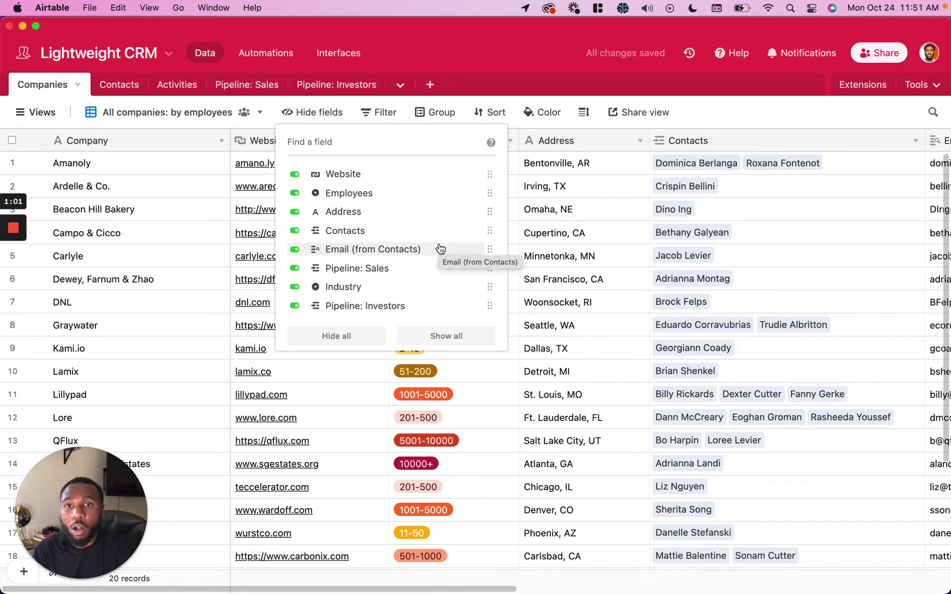
{"action": "left_click", "coordinate": [399, 145]}
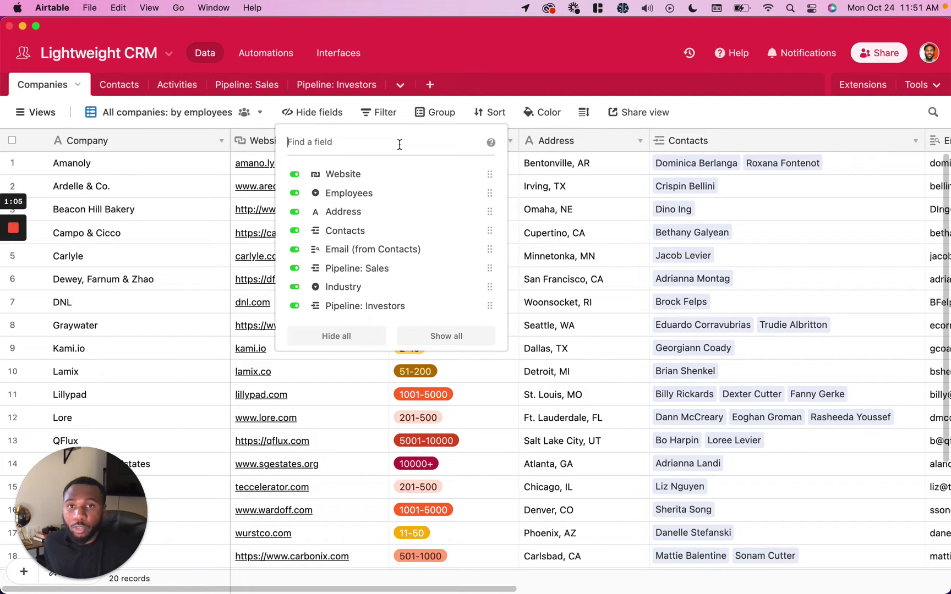
{"action": "type", "text": "web"}
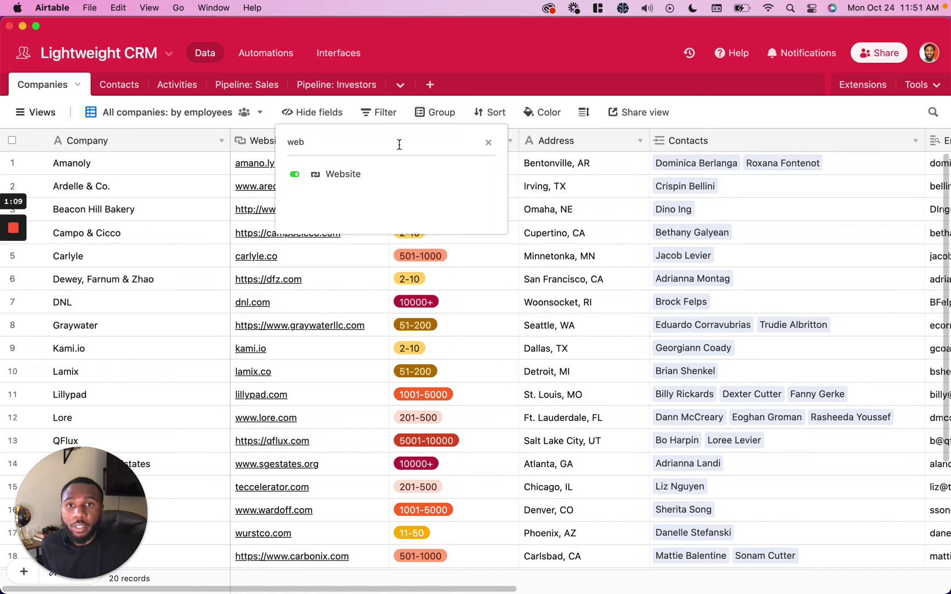
{"action": "left_click", "coordinate": [341, 177]}
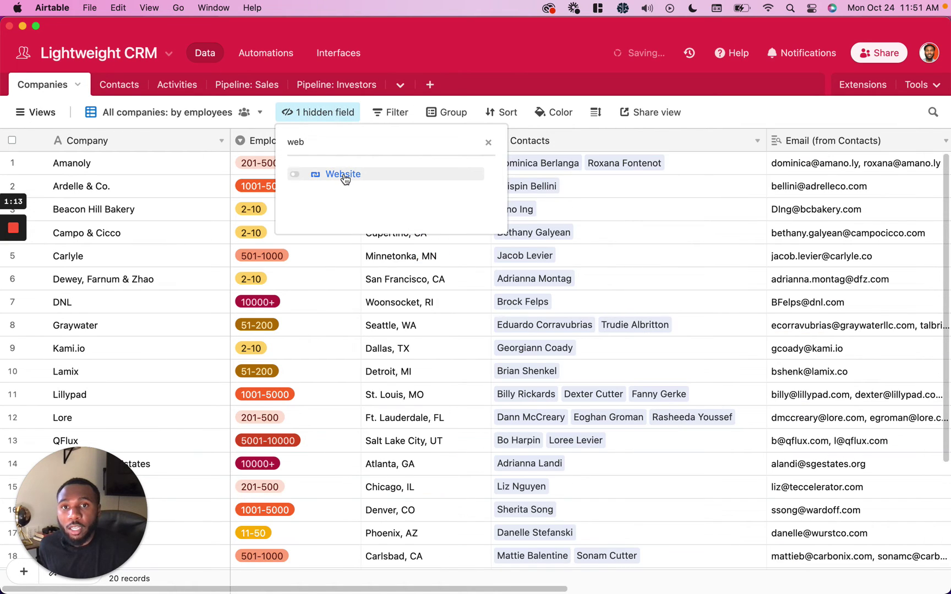
{"action": "left_click", "coordinate": [345, 177]}
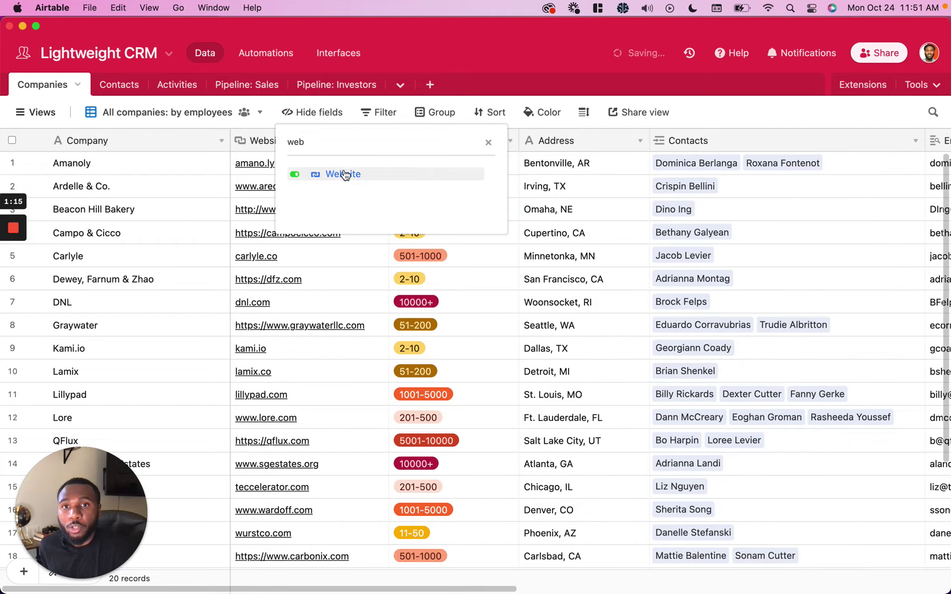
{"action": "double_click", "coordinate": [341, 144]}
{"action": "key", "text": "BackSpace"}
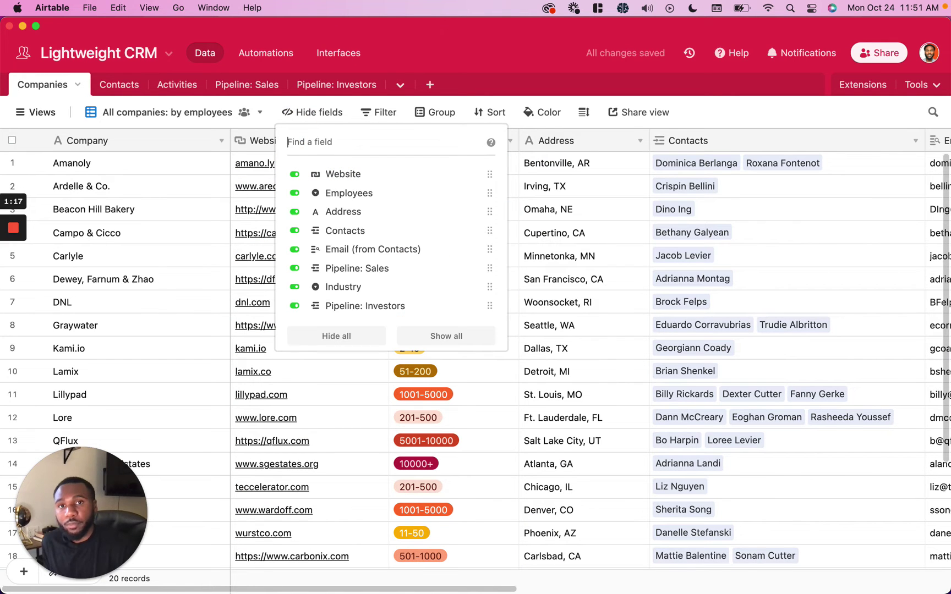
Hide Website from its column header menu, then show it again in the field list.
{"action": "left_click", "coordinate": [530, 189]}
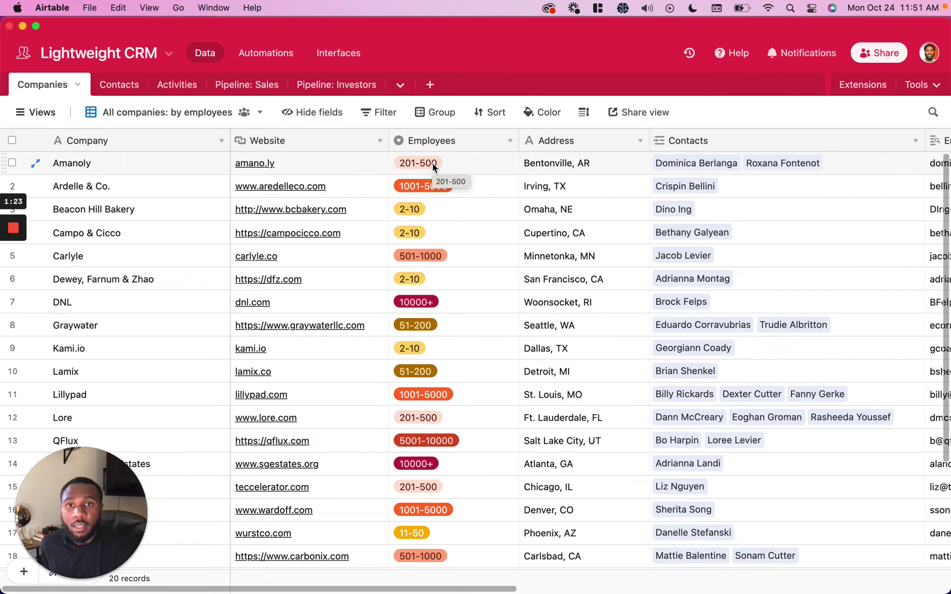
{"action": "left_click", "coordinate": [380, 141]}
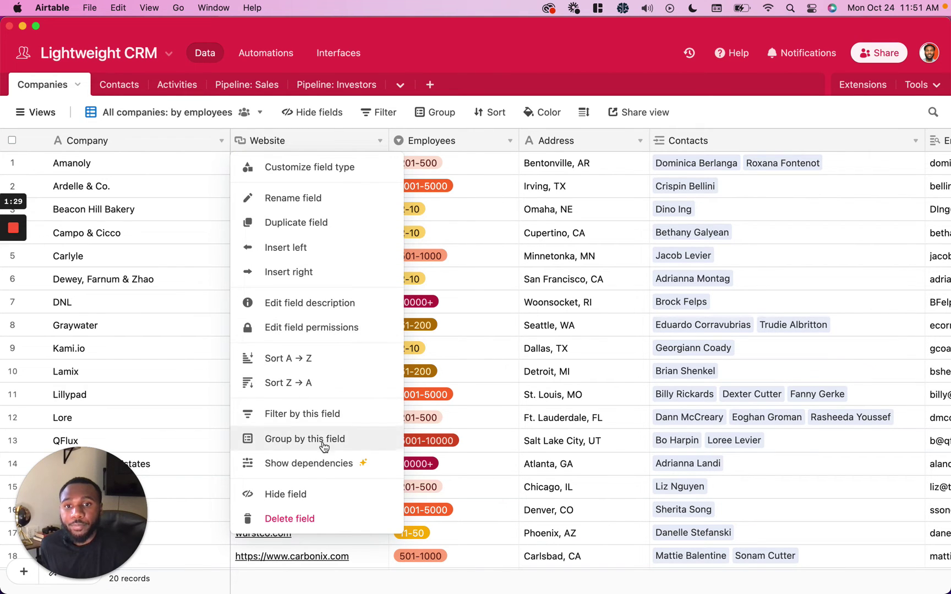
{"action": "left_click", "coordinate": [313, 494]}
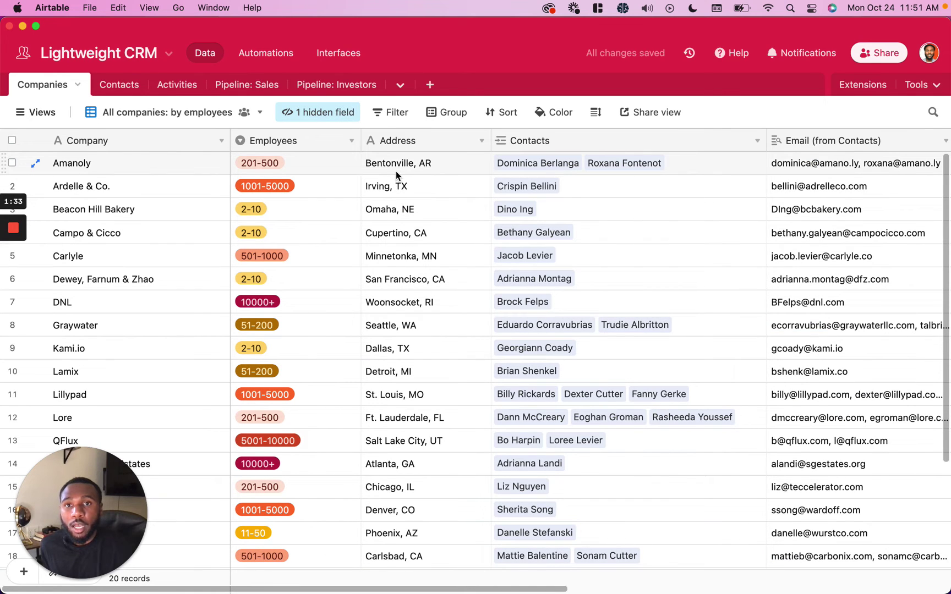
{"action": "left_click", "coordinate": [341, 116]}
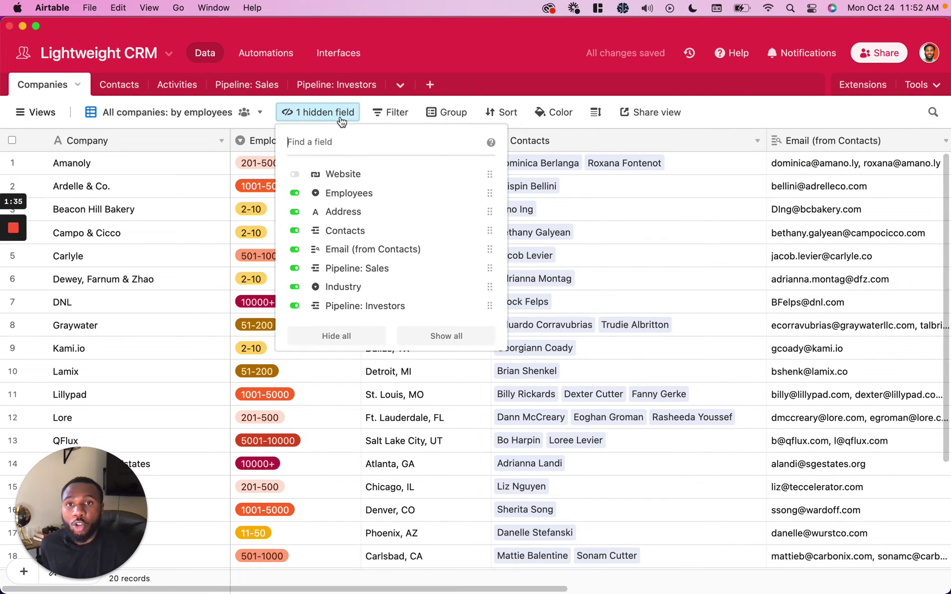
{"action": "left_click", "coordinate": [296, 174]}
{"action": "left_click", "coordinate": [348, 381]}
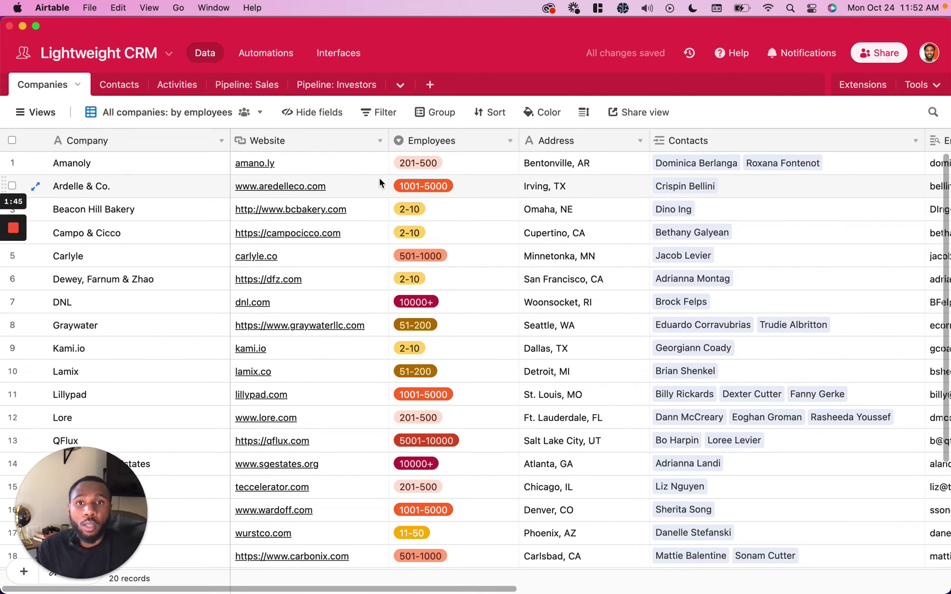
Drag Website below Address in the field list's column order.
{"action": "left_click", "coordinate": [332, 116]}
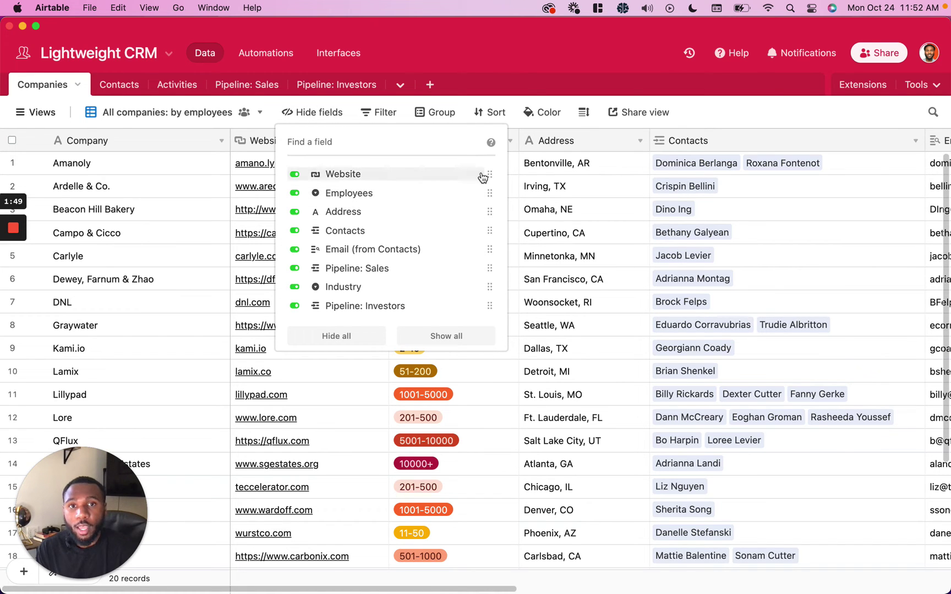
{"action": "mouse_move", "coordinate": [490, 174]}
{"action": "left_mouse_down"}
{"action": "mouse_move", "coordinate": [490, 213]}
{"action": "mouse_move", "coordinate": [496, 171]}
{"action": "left_mouse_up"}
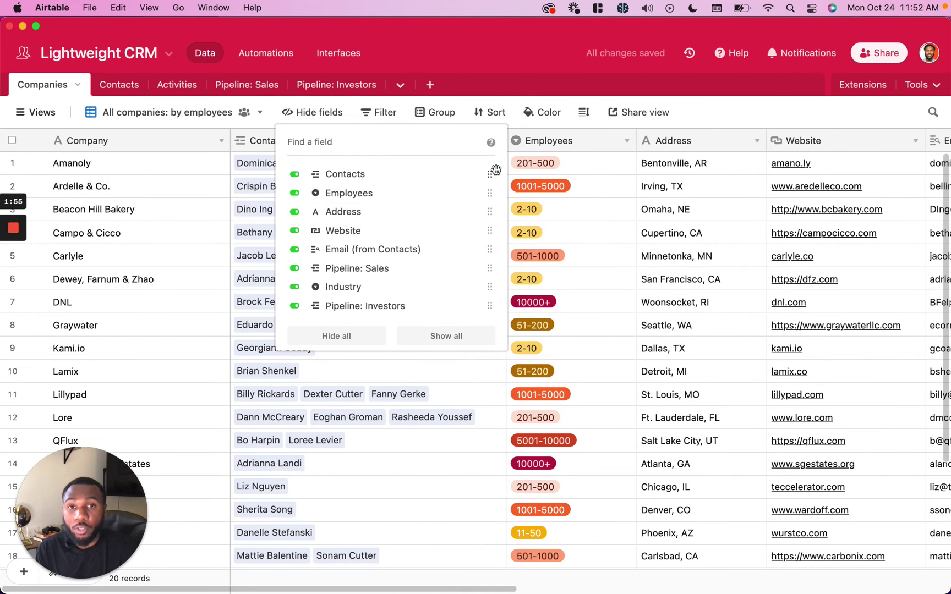
Drag the Address column header left of Employees in the Companies grid.
{"action": "left_click", "coordinate": [520, 204]}
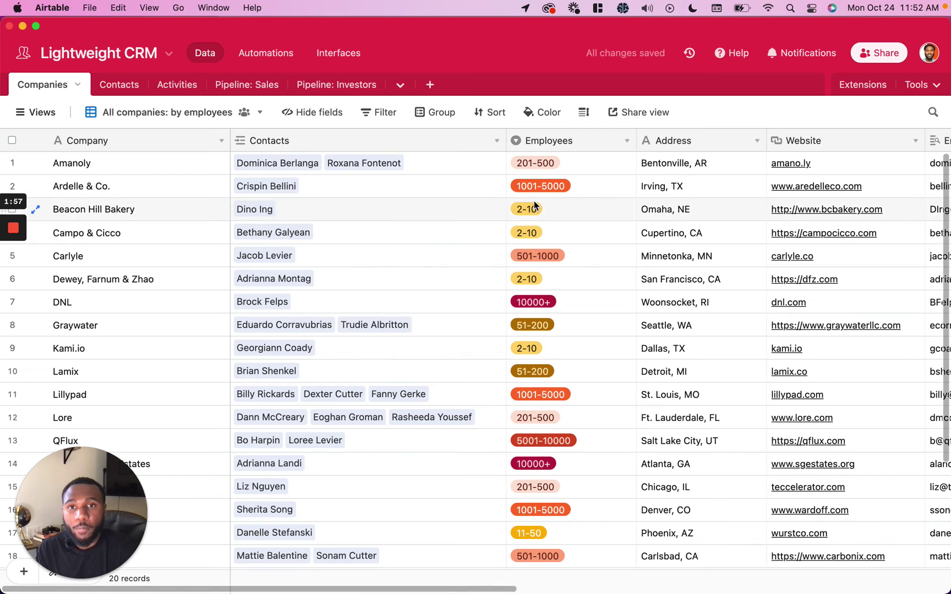
{"action": "scroll", "coordinate": [586, 206], "scroll_direction": "right", "scroll_amount": 2}
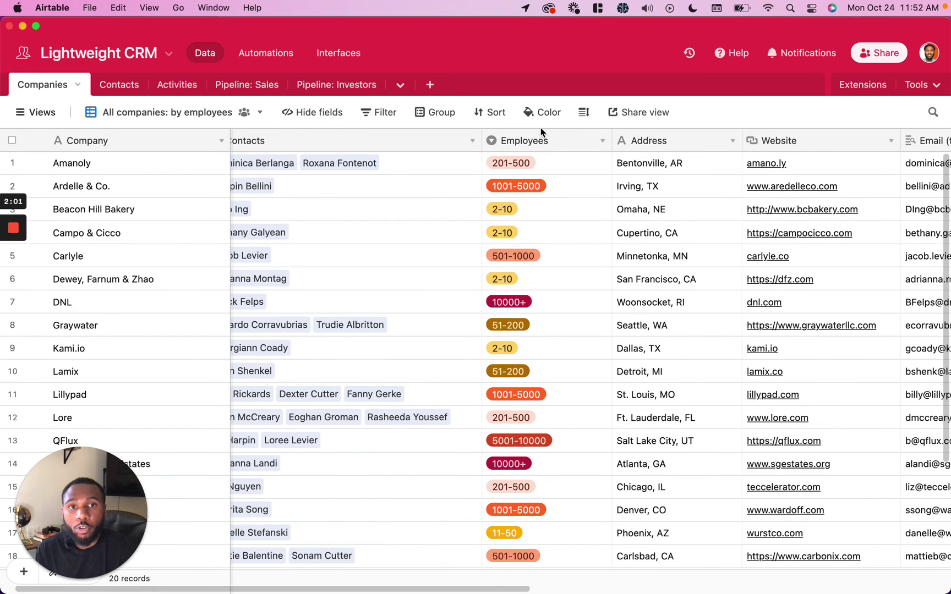
{"action": "mouse_move", "coordinate": [638, 141]}
{"action": "left_mouse_down"}
{"action": "mouse_move", "coordinate": [724, 149]}
{"action": "mouse_move", "coordinate": [547, 138]}
{"action": "left_mouse_up"}
{"action": "scroll", "coordinate": [714, 138], "scroll_direction": "right", "scroll_amount": 2}
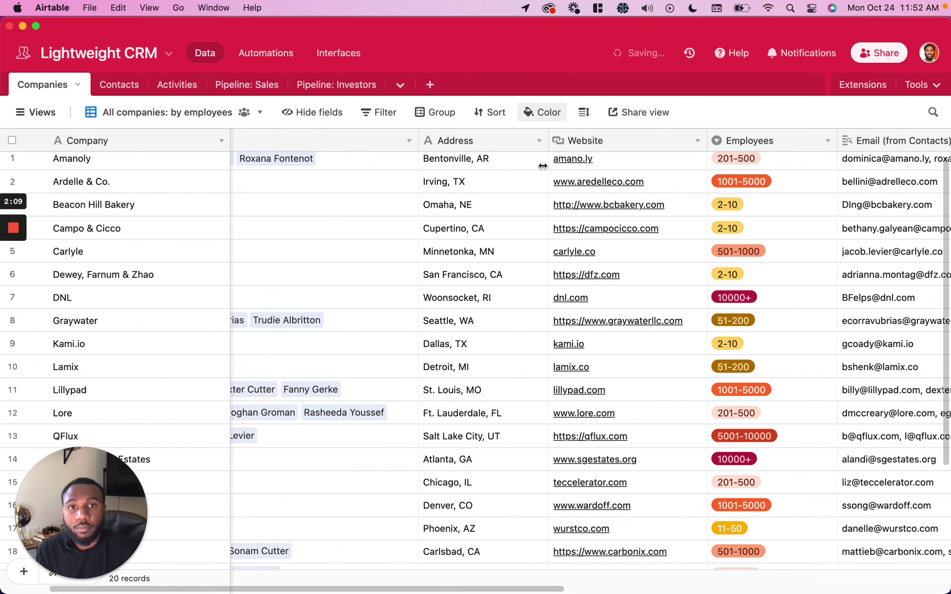
{"action": "scroll", "coordinate": [490, 193], "scroll_direction": "left", "scroll_amount": 3}
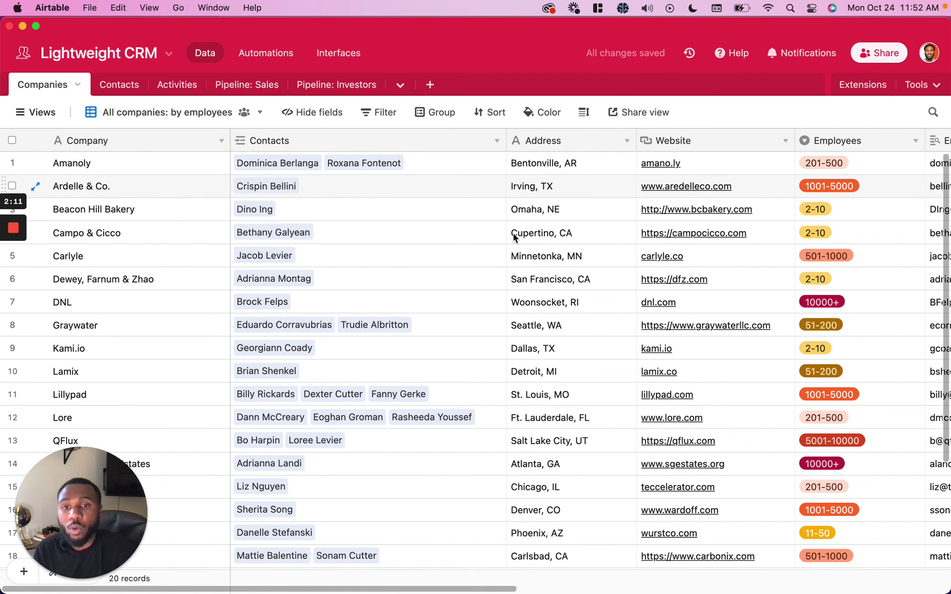